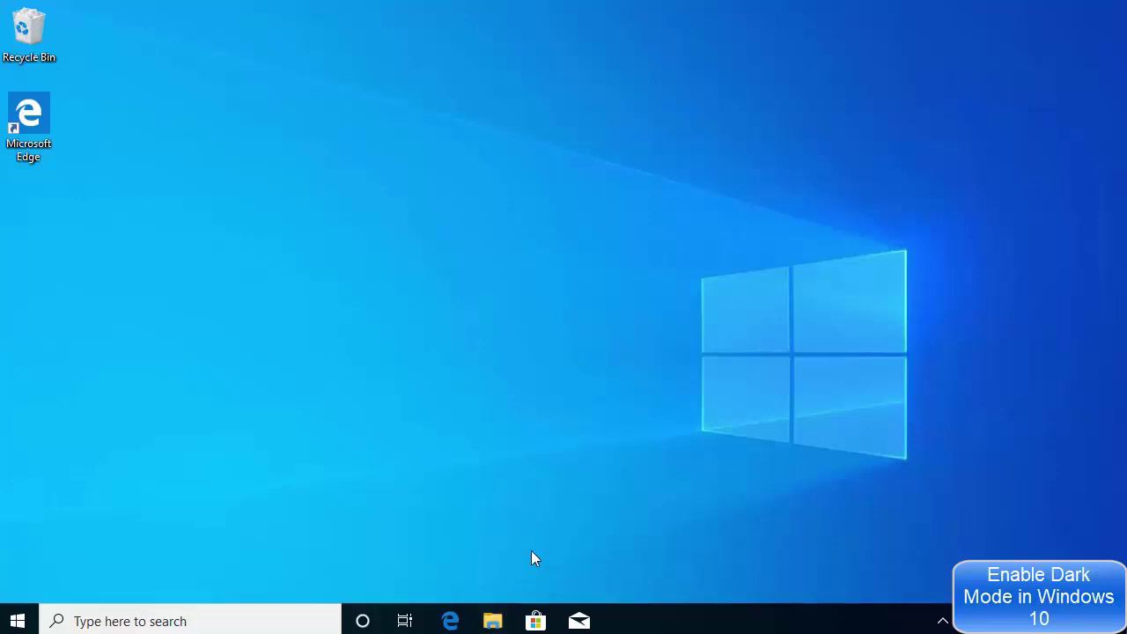
- Open File Explorer and minimize it, then launch Windows Settings from Start and maximize it
{"action": "left_click", "coordinate": [492, 620]}
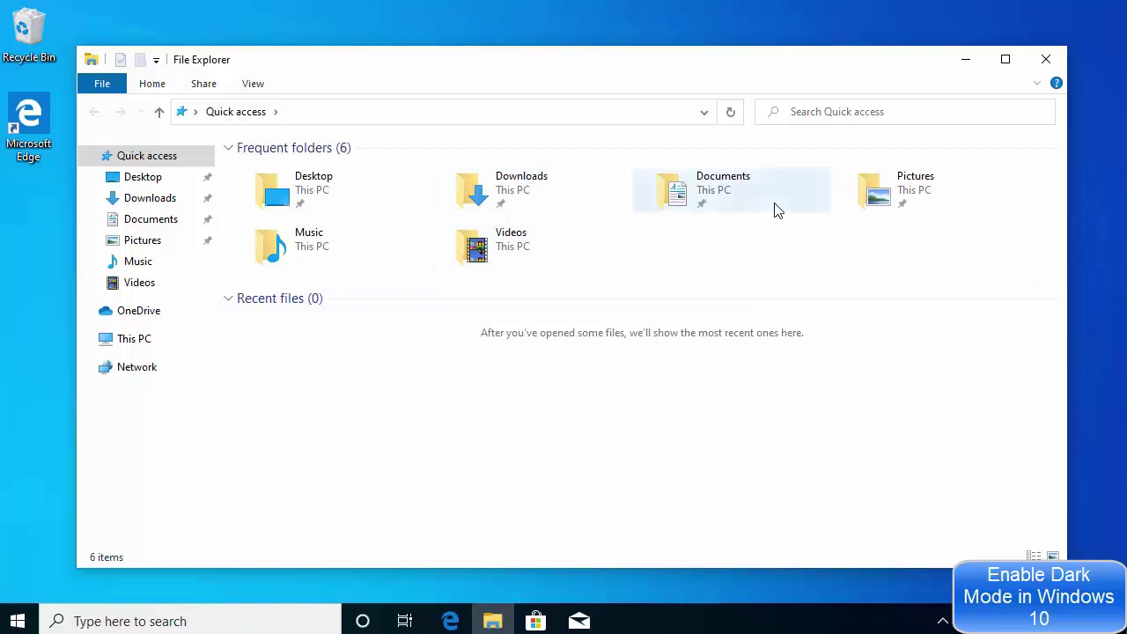
{"action": "left_click", "coordinate": [963, 61]}
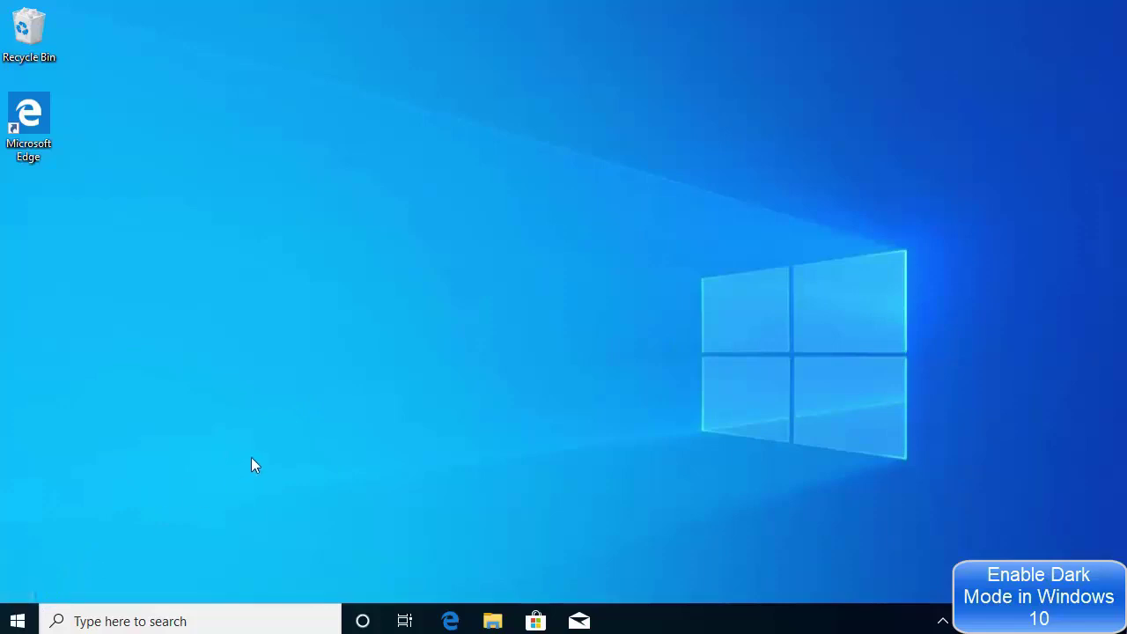
{"action": "left_click", "coordinate": [19, 621]}
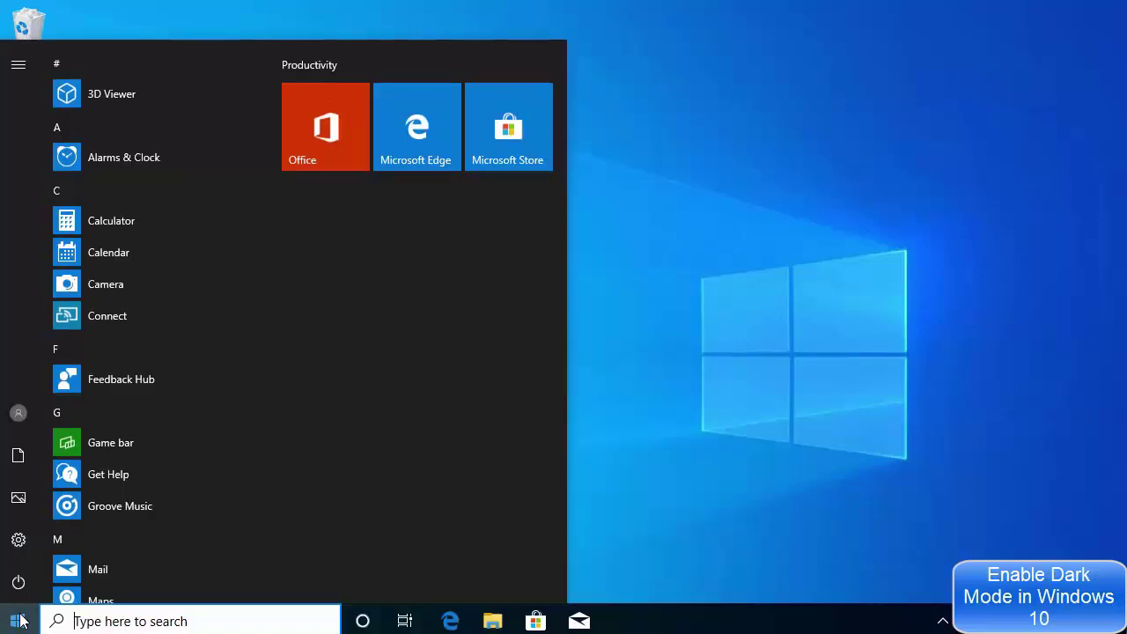
{"action": "mouse_move", "coordinate": [27, 541]}
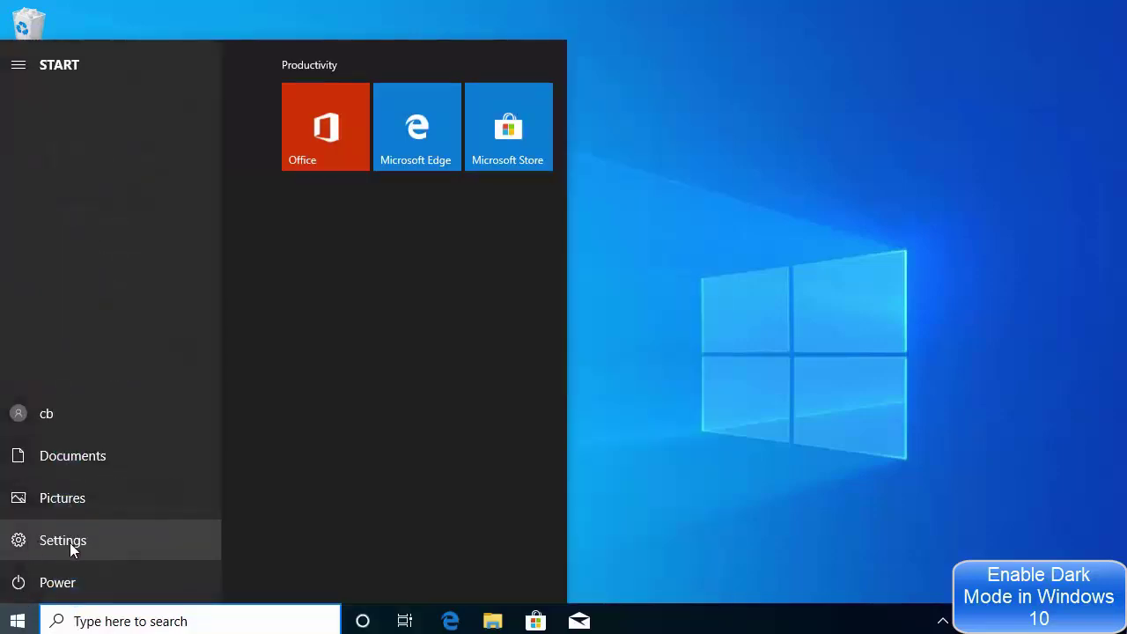
{"action": "left_click", "coordinate": [69, 542]}
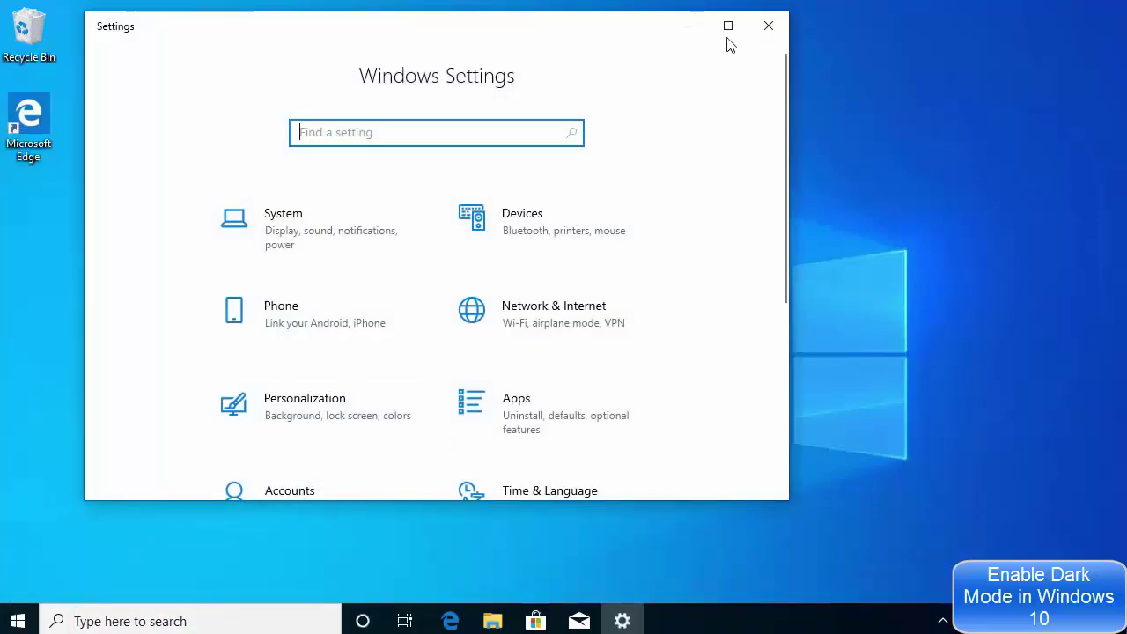
{"action": "left_click", "coordinate": [729, 27]}
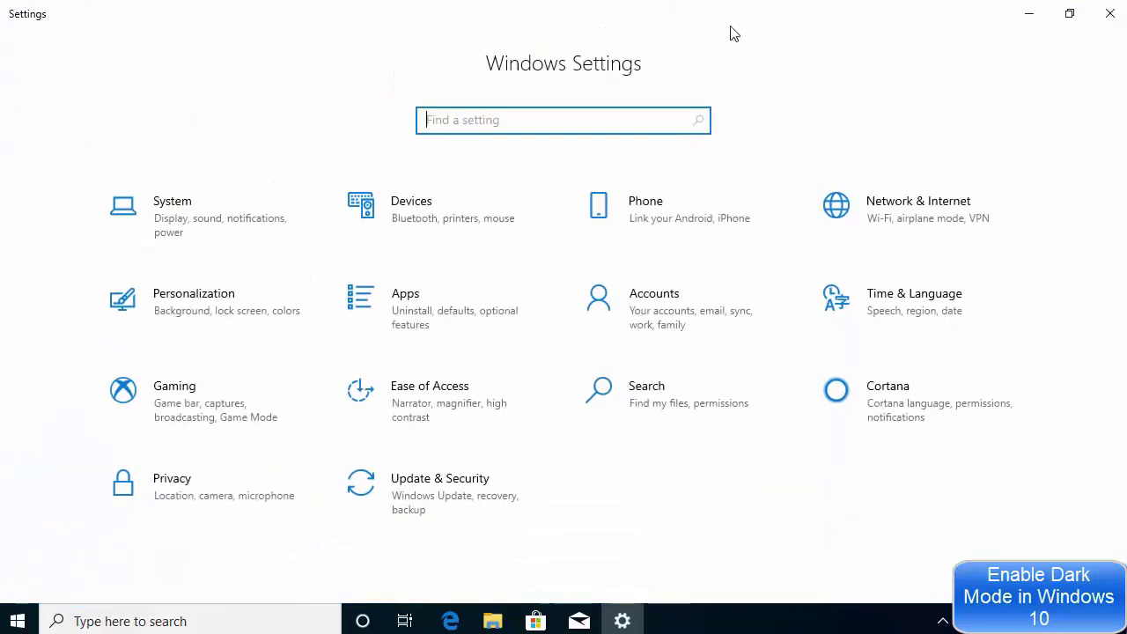
- Go to Personalization > Colors and scroll to the Windows mode and app mode options
{"action": "left_click", "coordinate": [177, 309]}
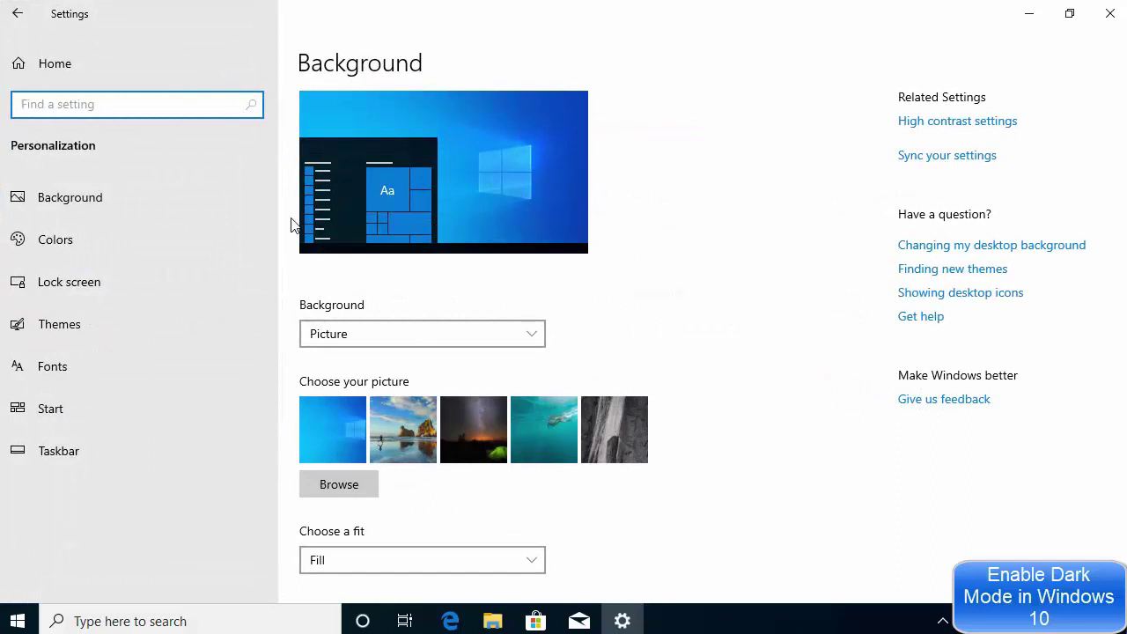
{"action": "left_click", "coordinate": [70, 247]}
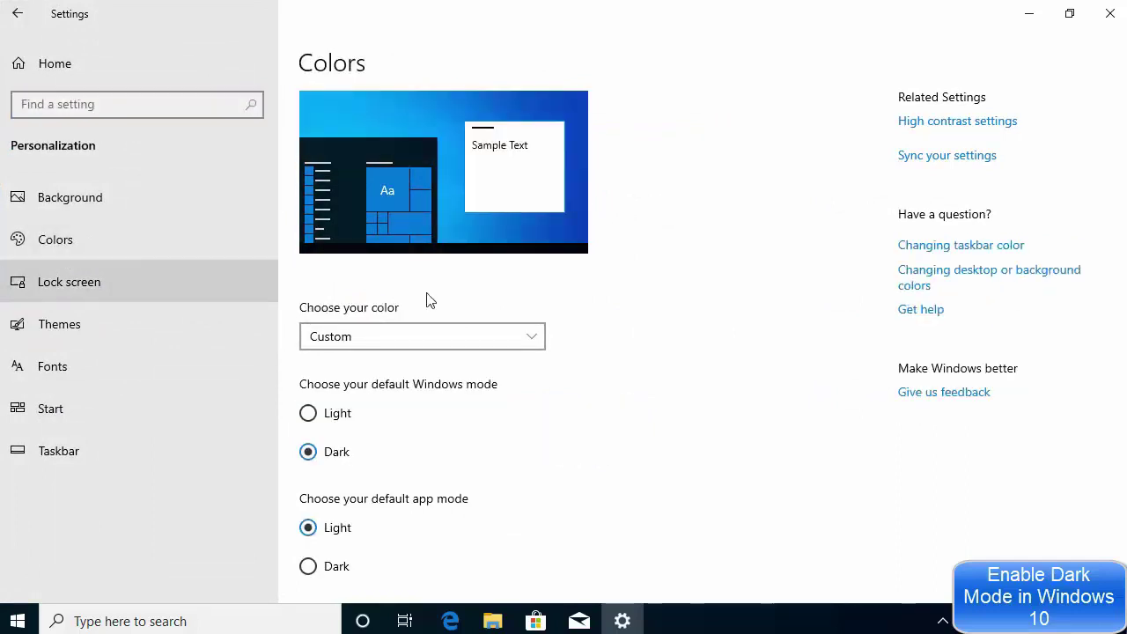
{"action": "scroll", "coordinate": [598, 285], "scroll_direction": "down", "scroll_amount": 2}
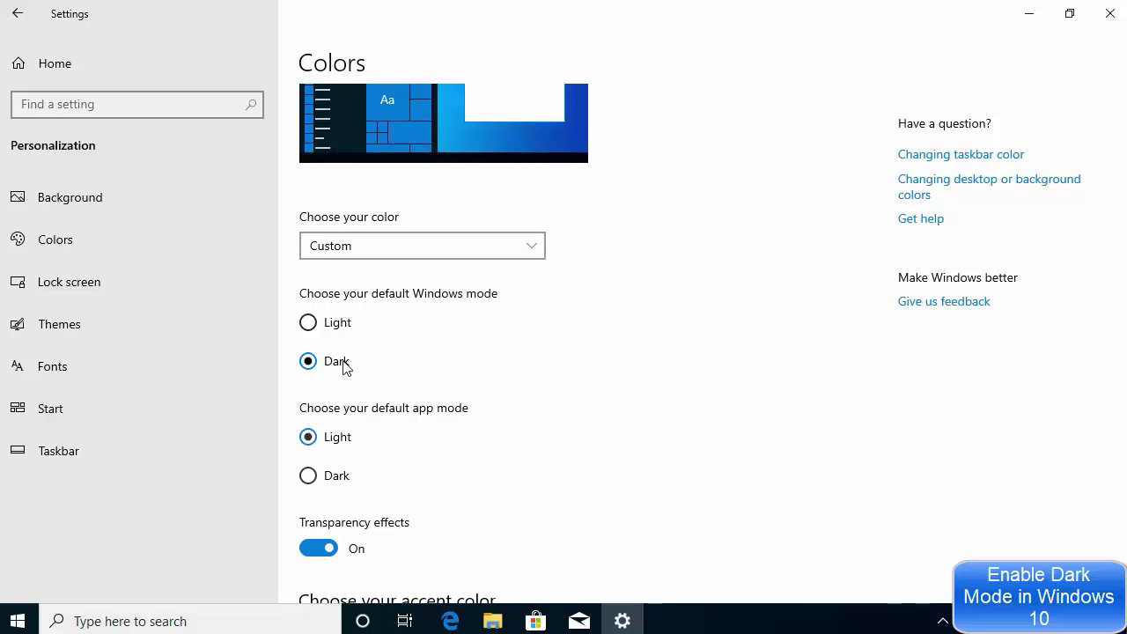
- Switch default Windows mode to Light, back to Dark, then set default app mode to Dark
{"action": "left_click", "coordinate": [309, 324]}
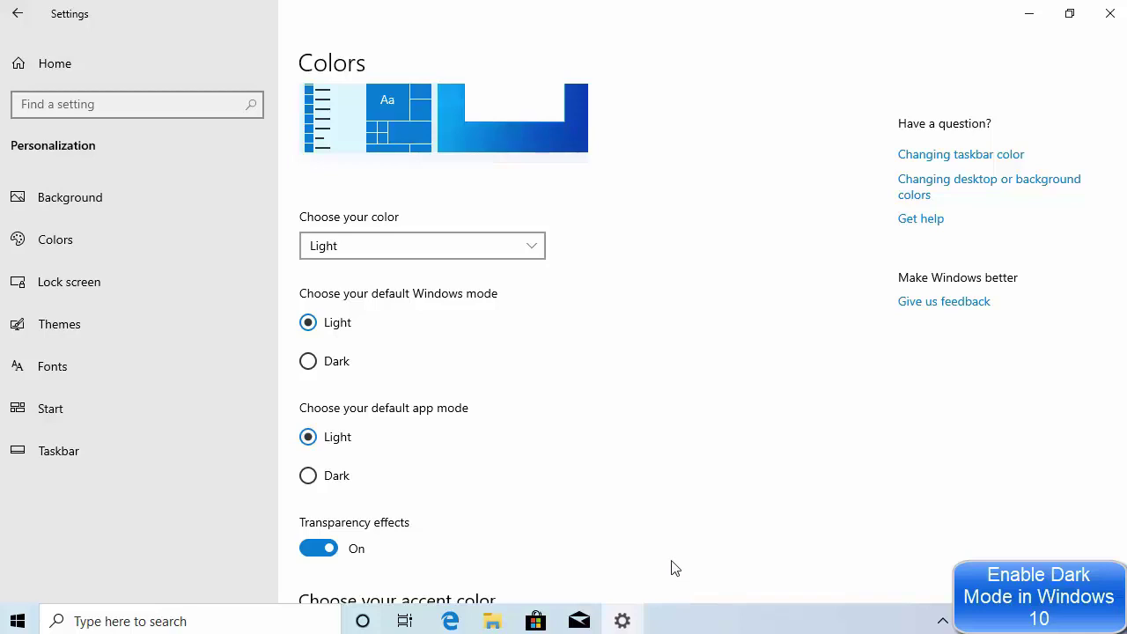
{"action": "left_click", "coordinate": [308, 363]}
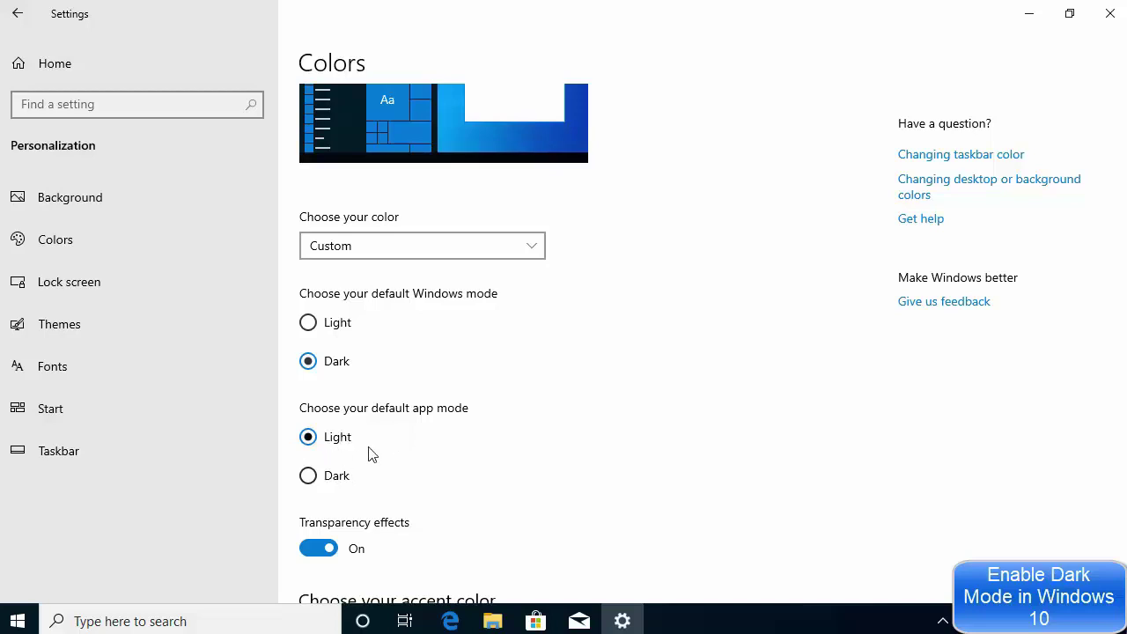
{"action": "left_click", "coordinate": [308, 478]}
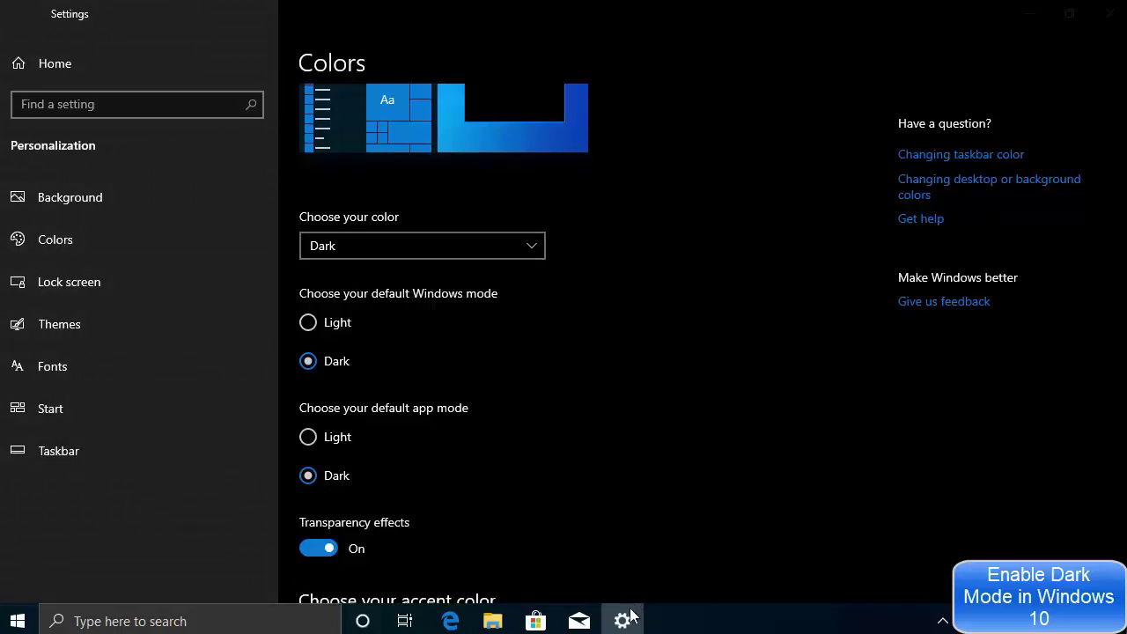
- Check dark File Explorer by browsing Videos, Pictures and Downloads, ending on the Desktop folder
{"action": "left_click", "coordinate": [492, 621]}
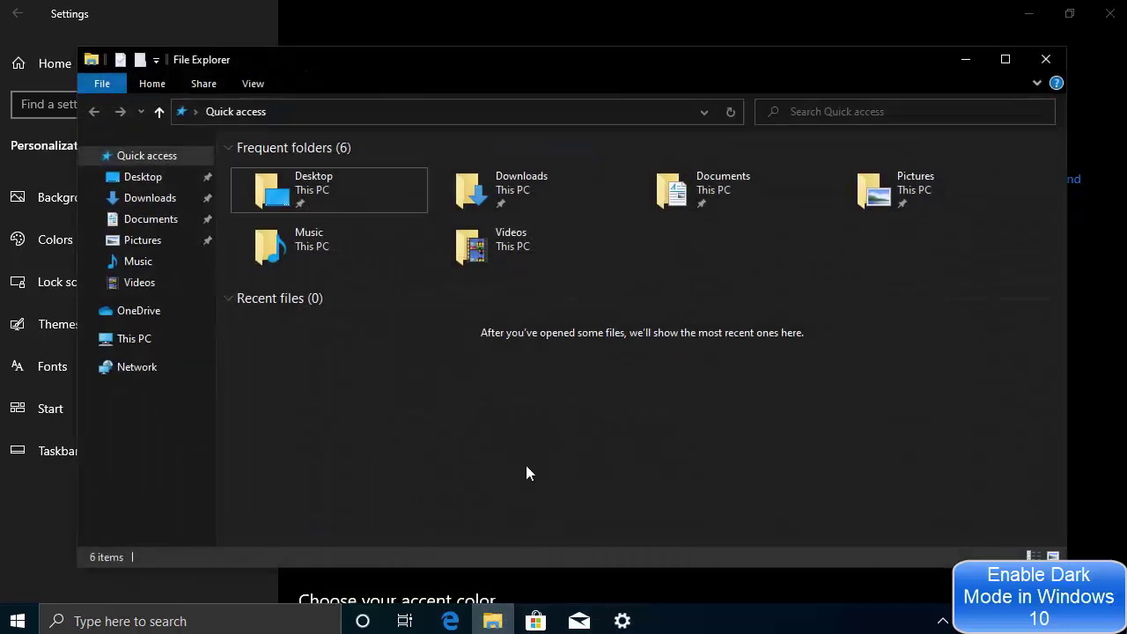
{"action": "double_click", "coordinate": [492, 245]}
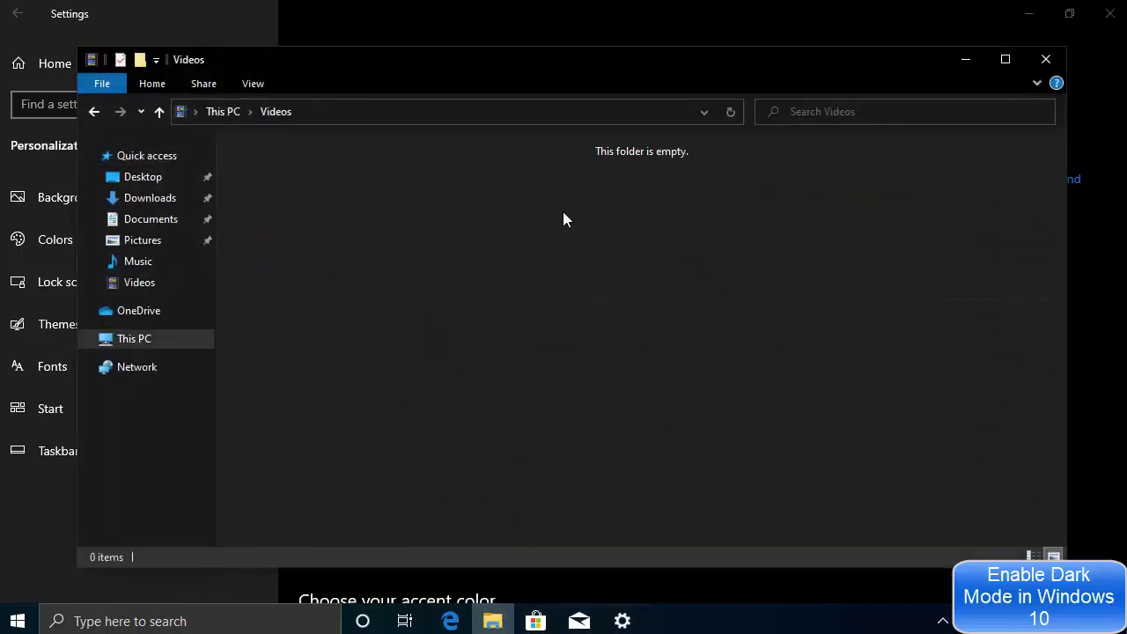
{"action": "left_click", "coordinate": [132, 240]}
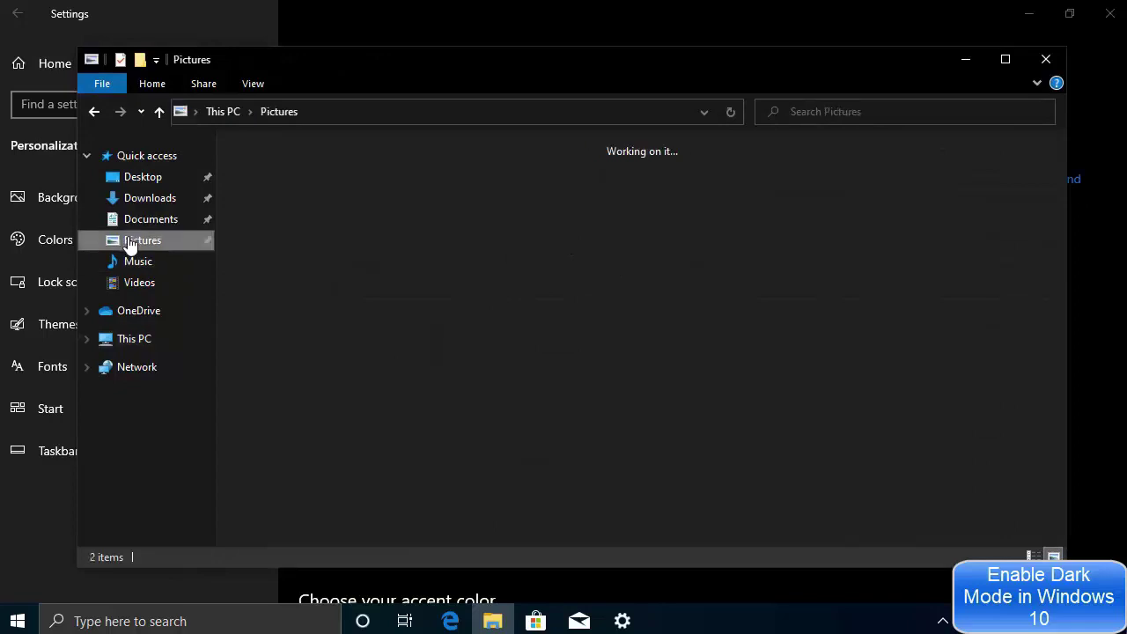
{"action": "left_click", "coordinate": [130, 208]}
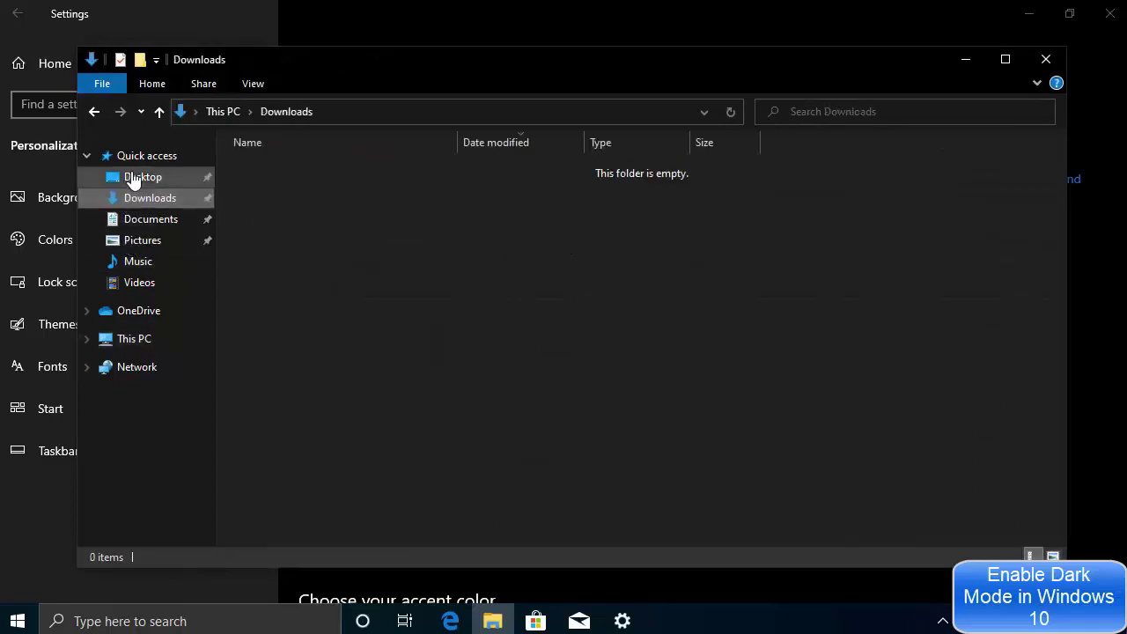
{"action": "left_click", "coordinate": [131, 178]}
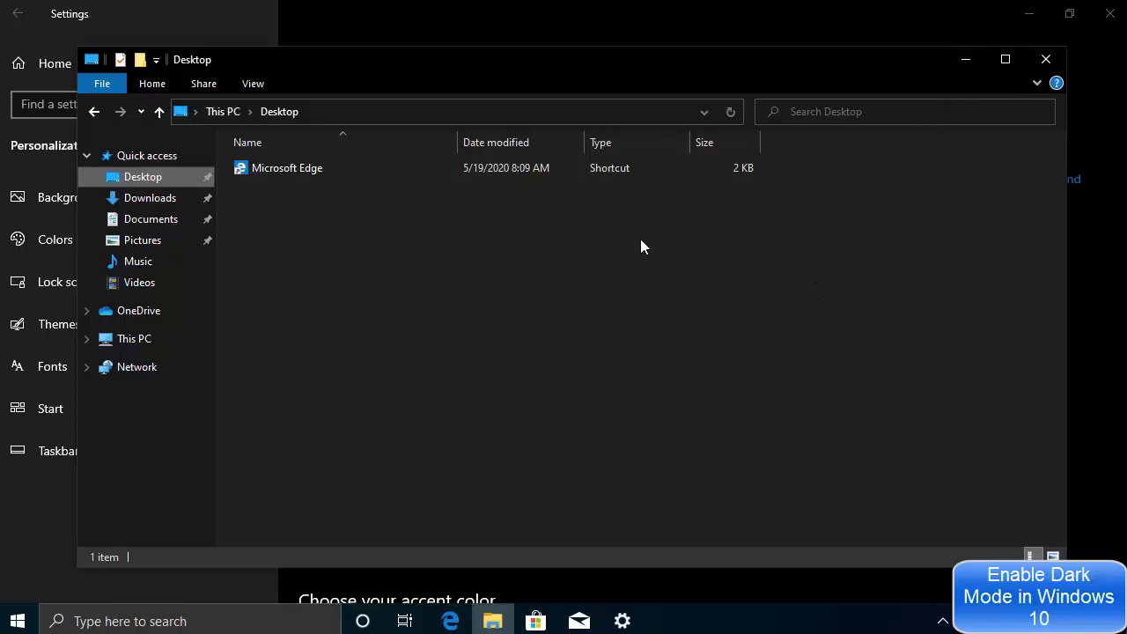
- Minimize Explorer and enable 'Automatically pick an accent color from my background'
{"action": "left_click", "coordinate": [965, 59]}
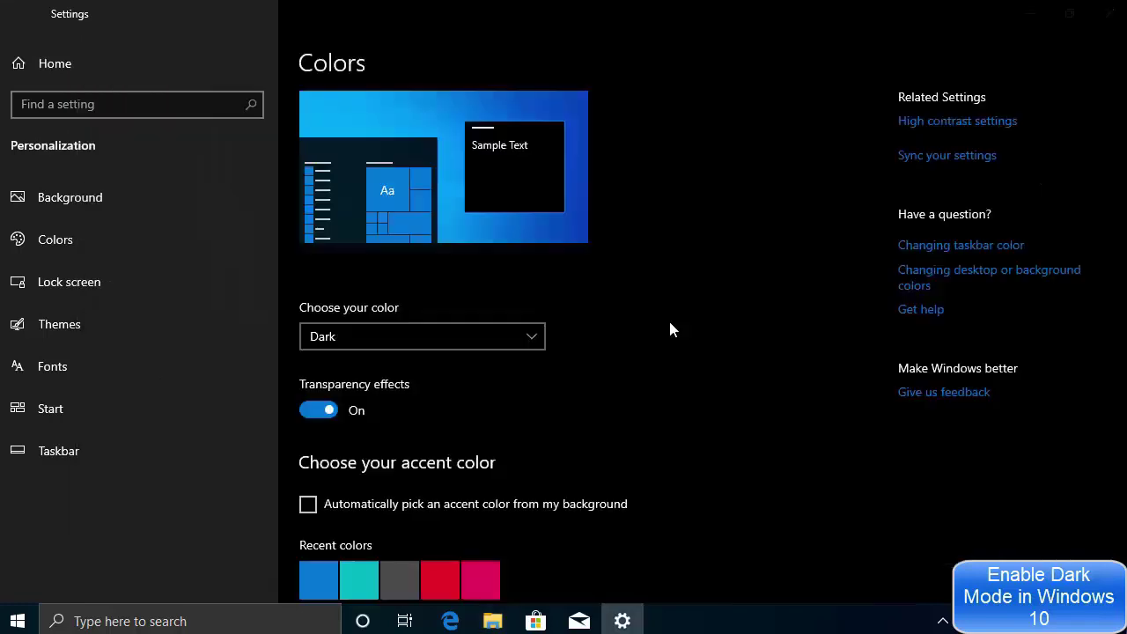
{"action": "scroll", "coordinate": [663, 322], "scroll_direction": "down", "scroll_amount": 2}
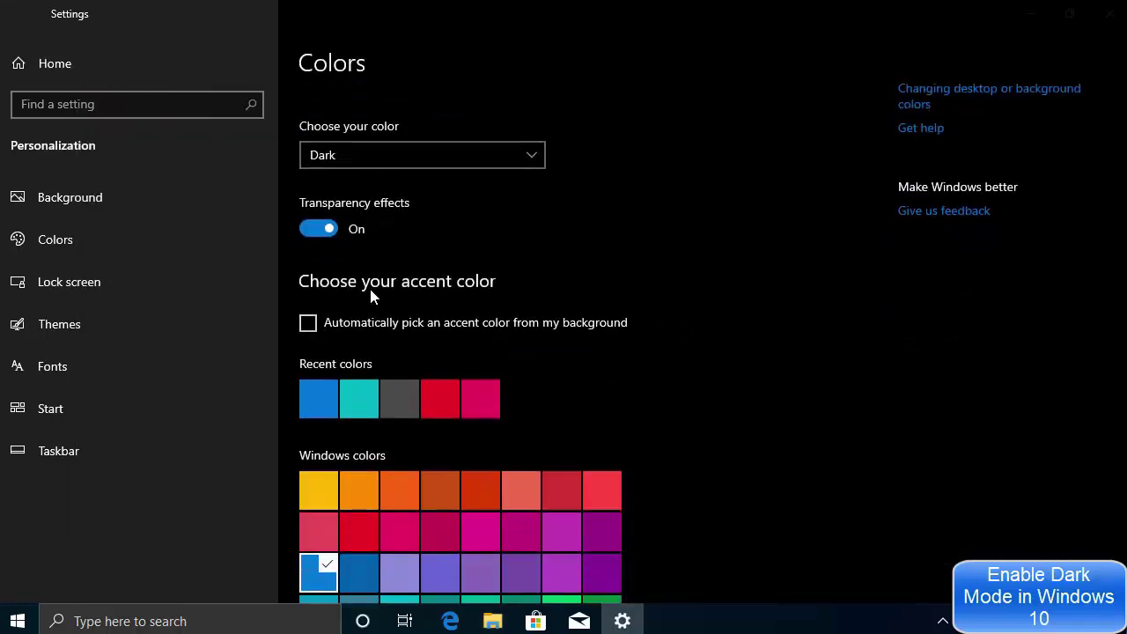
{"action": "left_click", "coordinate": [399, 323]}
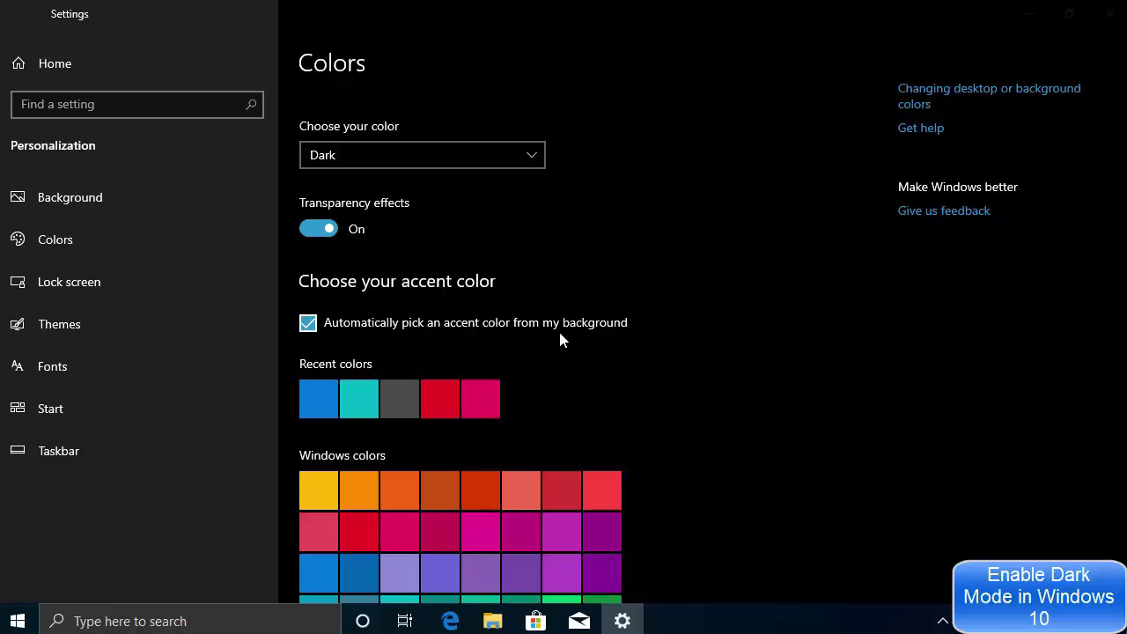
- Minimize Settings, move the Explorer window left, then bring Settings back from the taskbar
{"action": "left_click", "coordinate": [1028, 13]}
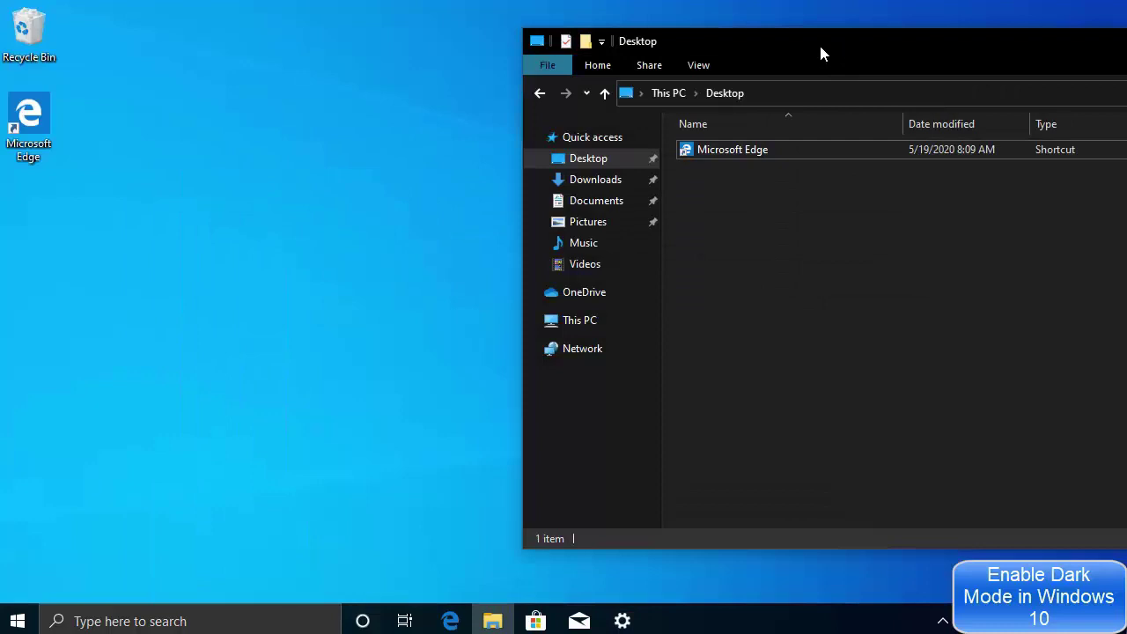
{"action": "left_click_drag", "start_coordinate": [819, 55], "coordinate": [580, 71]}
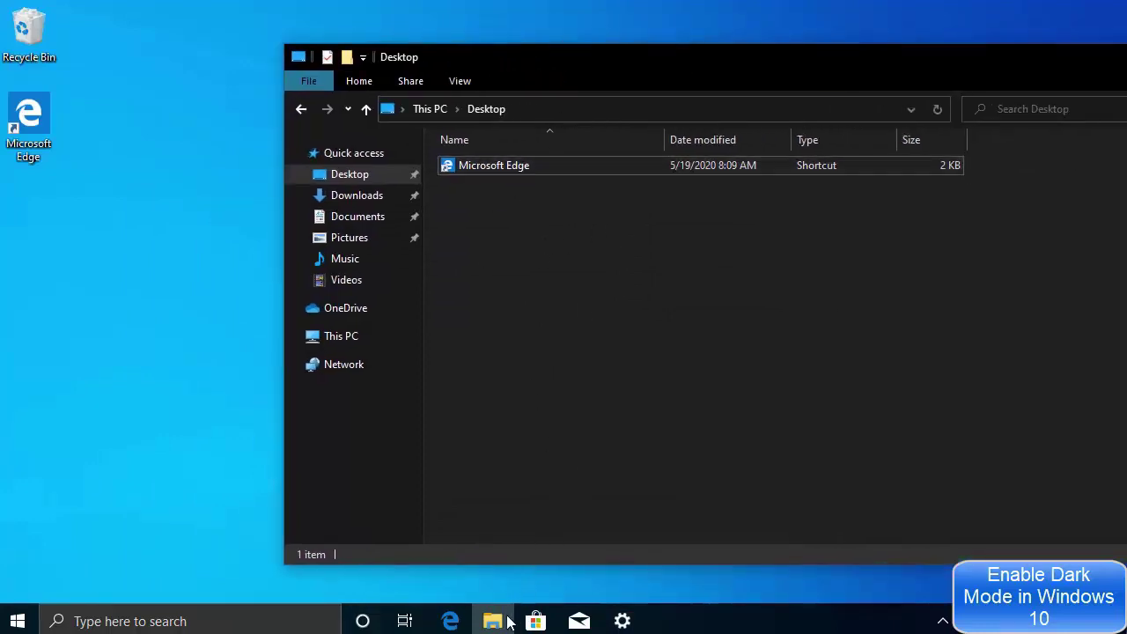
{"action": "left_click", "coordinate": [614, 622]}
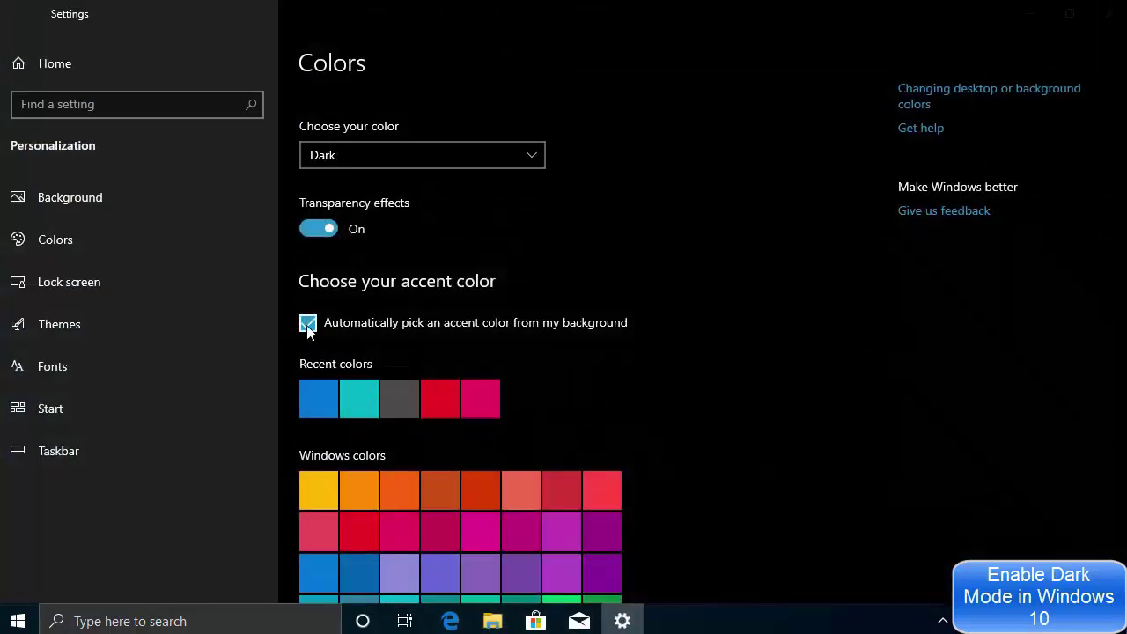
- Turn off automatic accent picking and apply the accent to title bars, borders, Start, taskbar and action center
{"action": "left_click", "coordinate": [307, 324]}
{"action": "scroll", "coordinate": [399, 317], "scroll_direction": "down", "scroll_amount": 4}
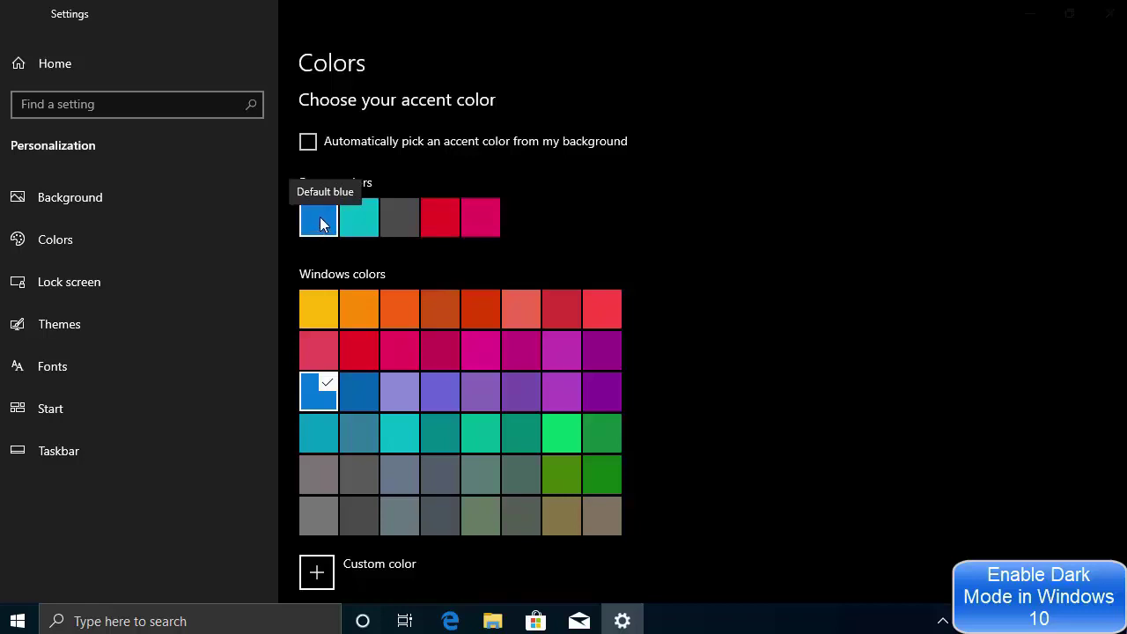
{"action": "scroll", "coordinate": [671, 216], "scroll_direction": "down", "scroll_amount": 4}
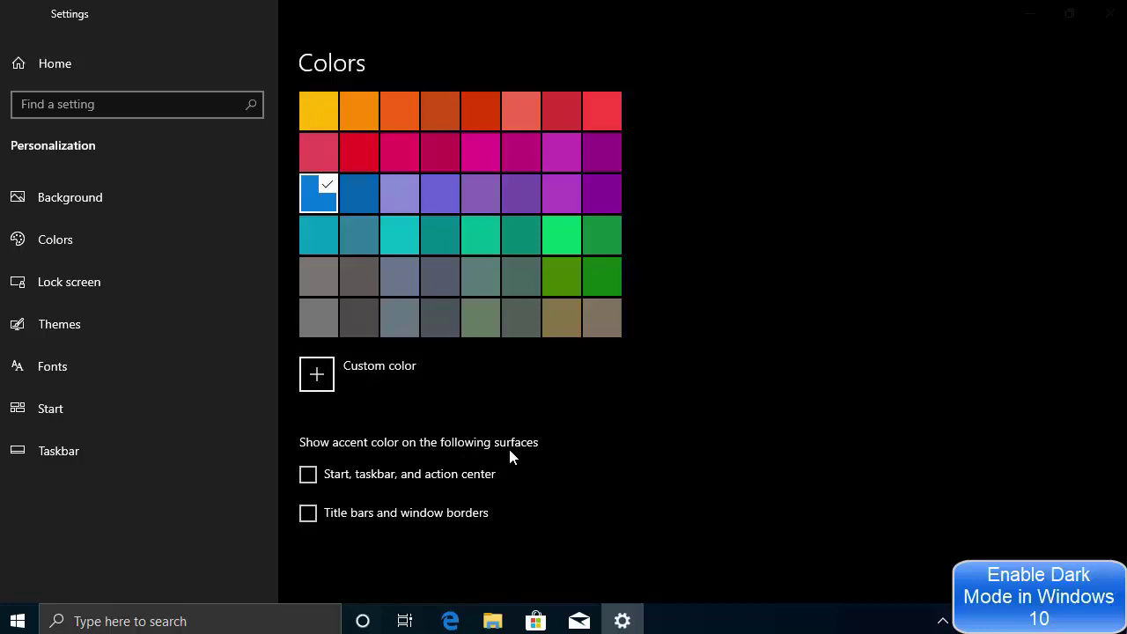
{"action": "left_click", "coordinate": [312, 517]}
{"action": "left_click", "coordinate": [310, 476]}
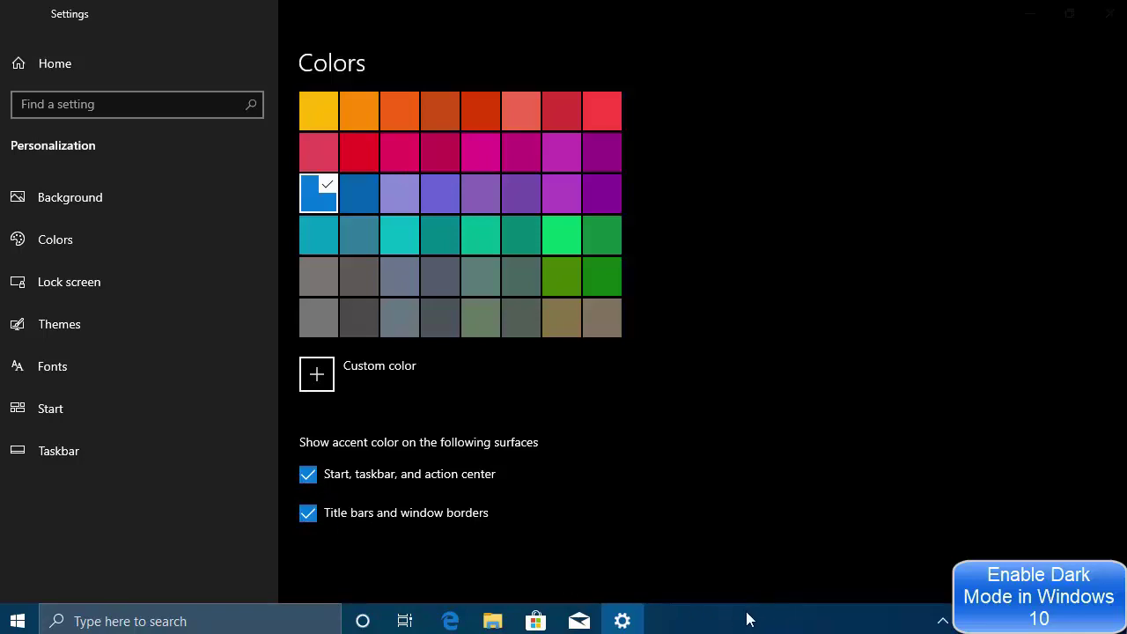
- Preview the accented Start menu, then remove accent colour from Start, taskbar and action center
{"action": "left_click", "coordinate": [18, 620]}
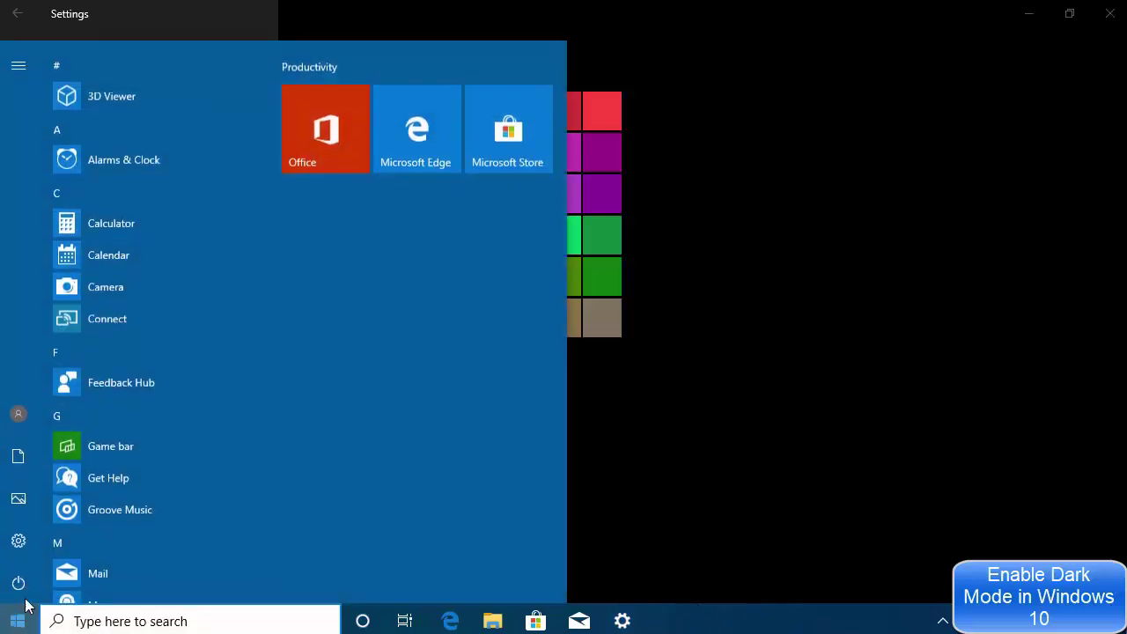
{"action": "left_click", "coordinate": [682, 352]}
{"action": "left_click", "coordinate": [308, 475]}
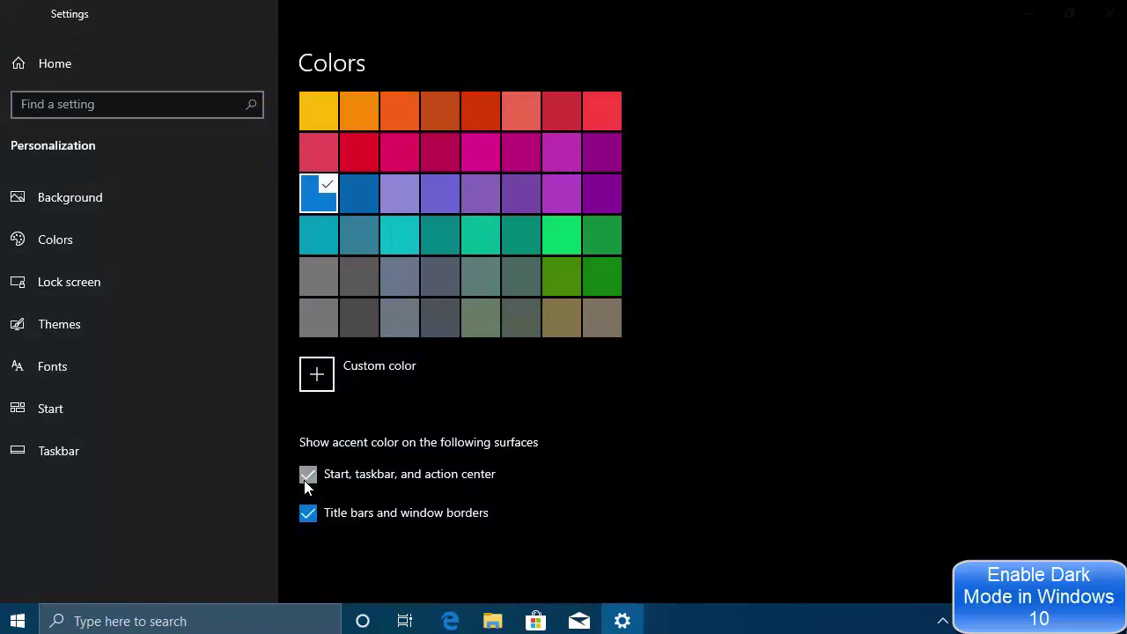
- Check the Start menu without accent, then remove accent colour from title bars and window borders
{"action": "left_click", "coordinate": [17, 621]}
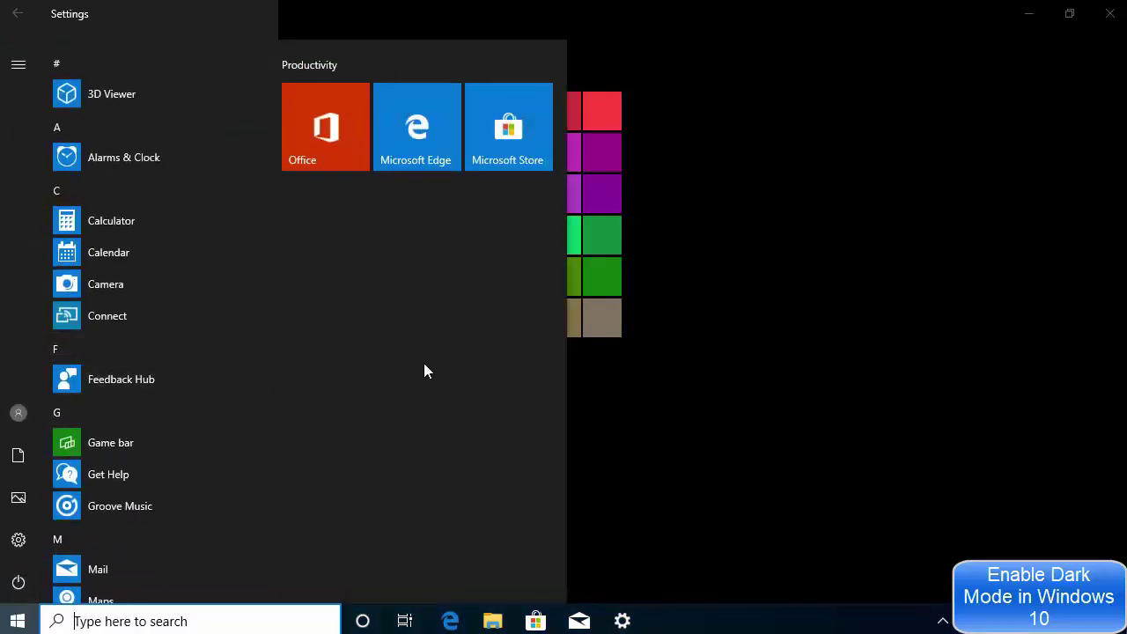
{"action": "left_click", "coordinate": [649, 438]}
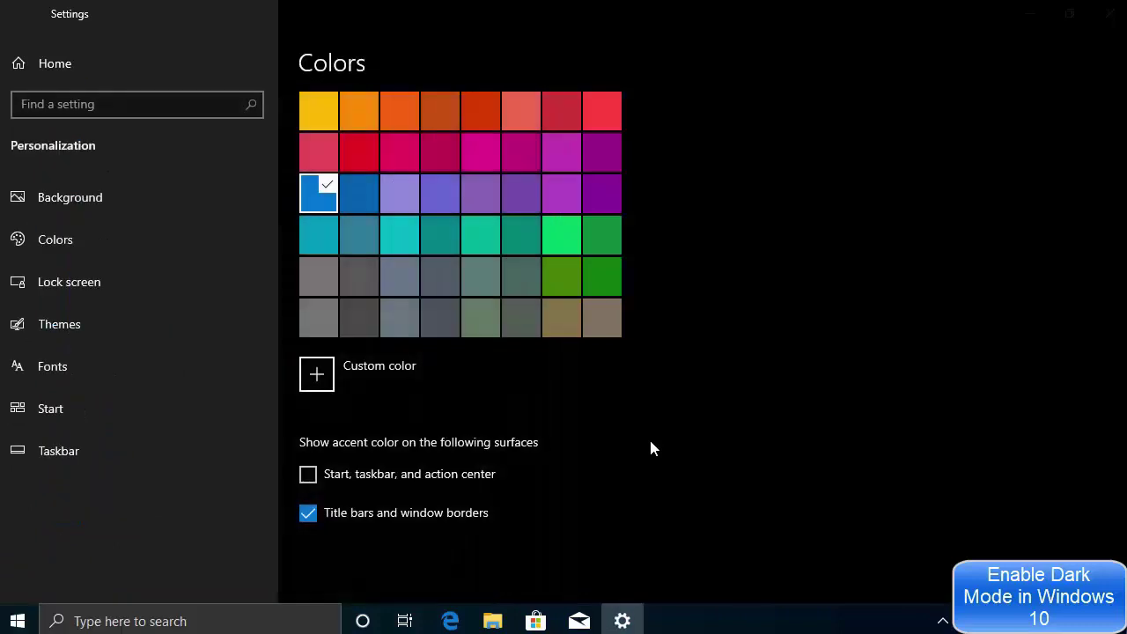
{"action": "left_click", "coordinate": [307, 512]}
- Minimize Settings and drag the dark Desktop Explorer window left fully into view
{"action": "left_click", "coordinate": [1040, 13]}
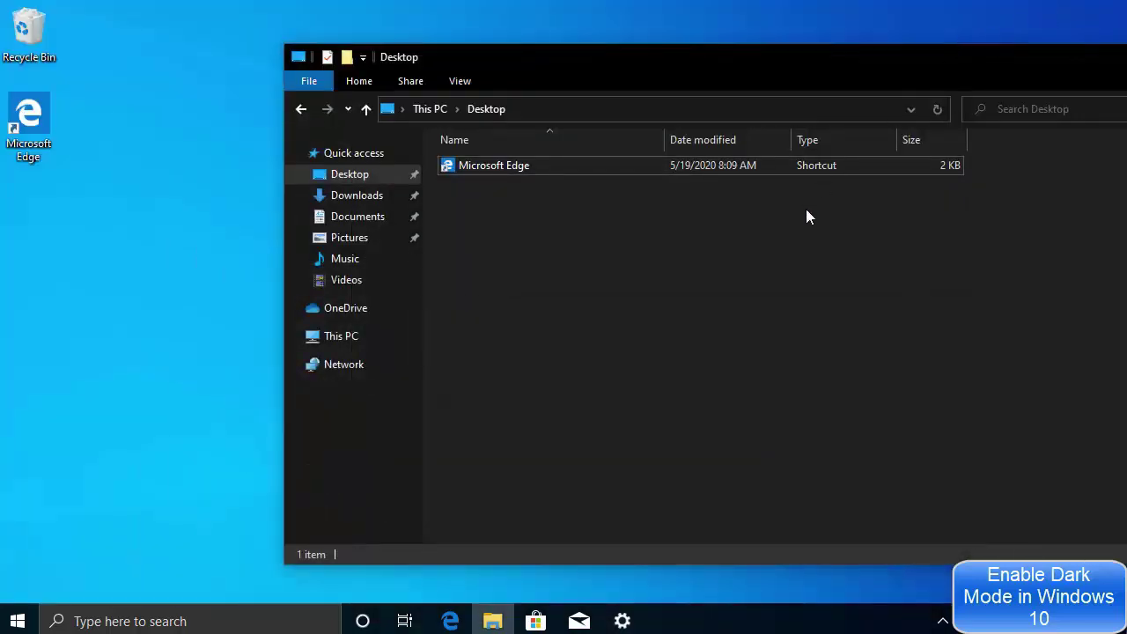
{"action": "left_click_drag", "start_coordinate": [882, 64], "coordinate": [668, 58]}
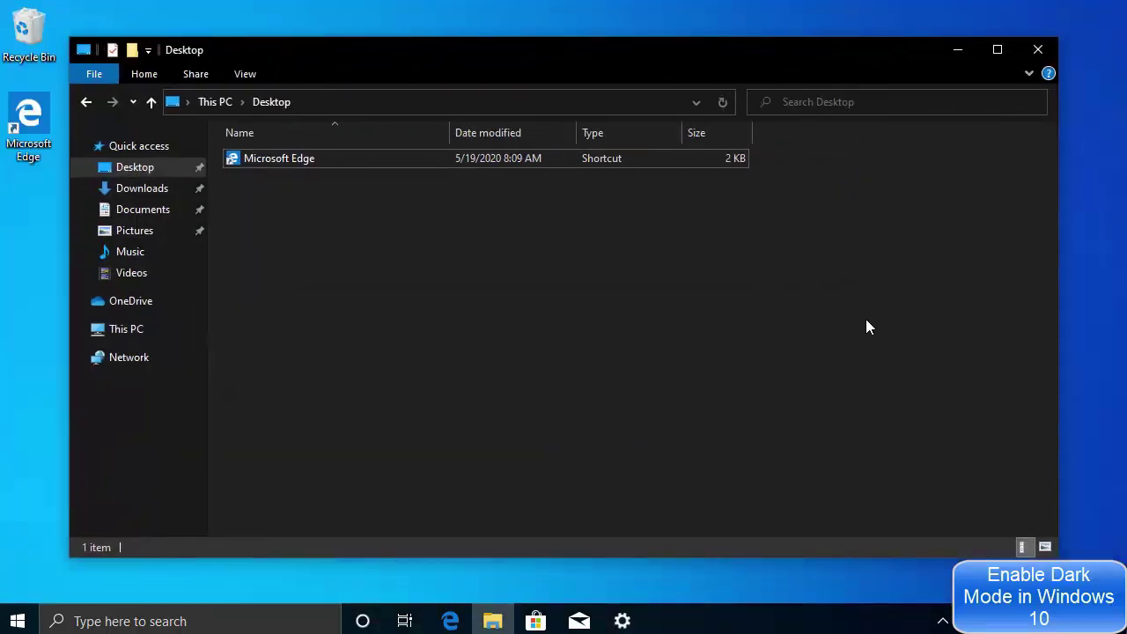